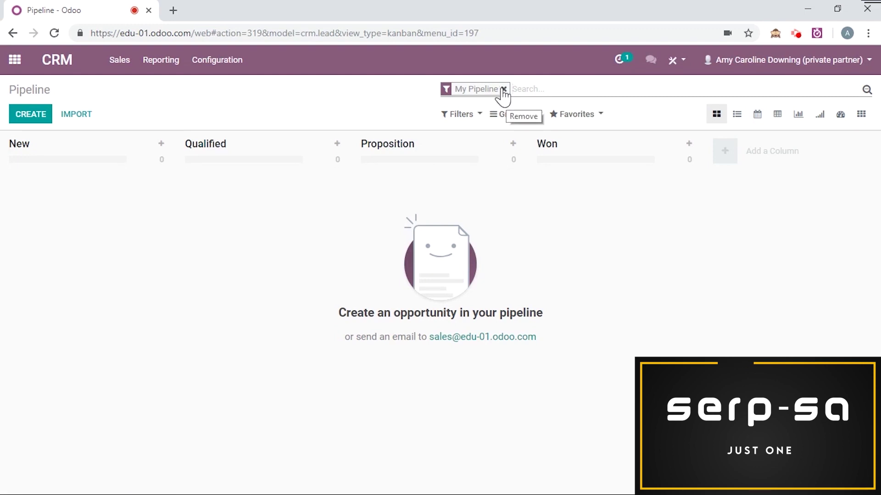
- Remove the My Pipeline filter and open the Full Office to Furnish opportunity
left_click(503, 89)
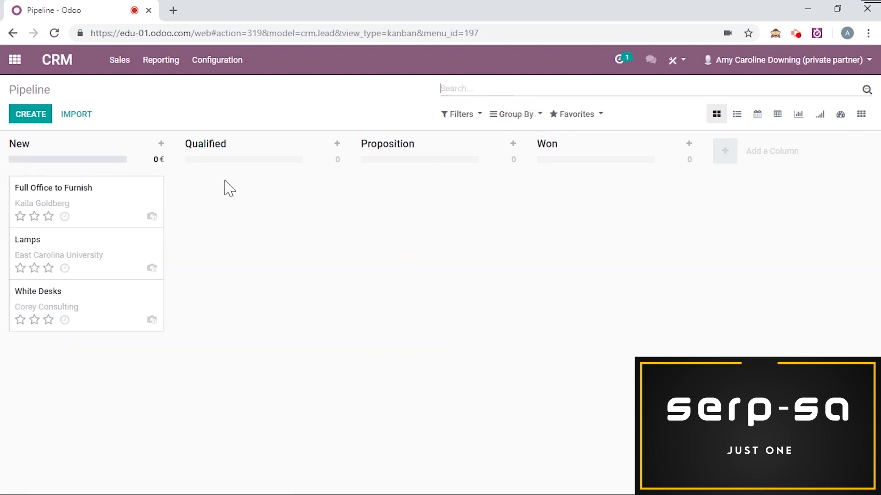
left_click(114, 210)
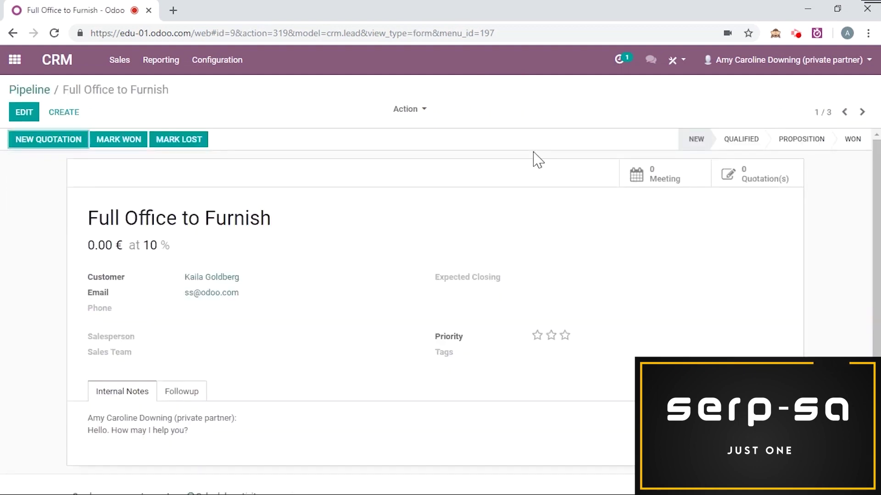
- Start scheduling a Call activity on the opportunity with the summary "Follow-up" and a due date of 01/17/2019
scroll(537, 160, "down", 4)
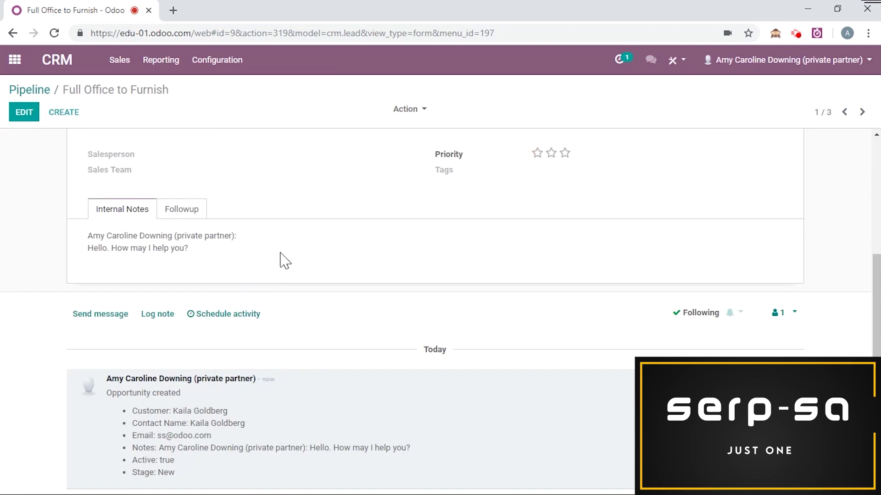
left_click(268, 316)
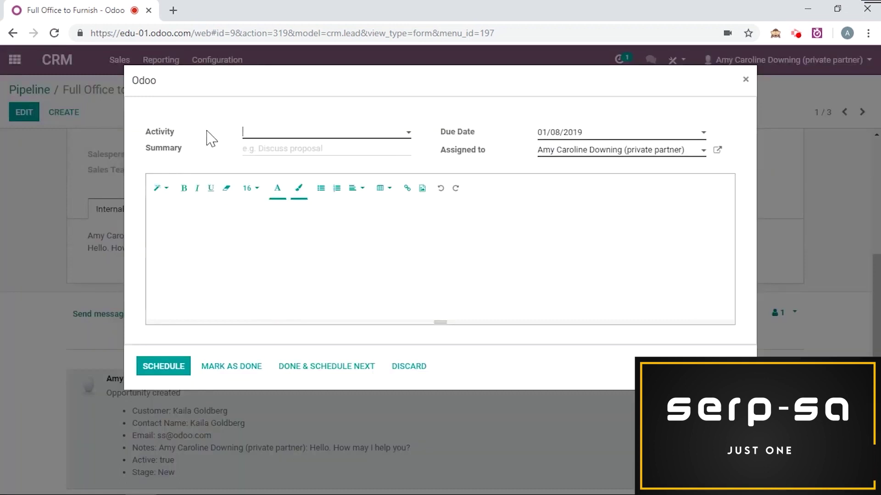
left_click(380, 137)
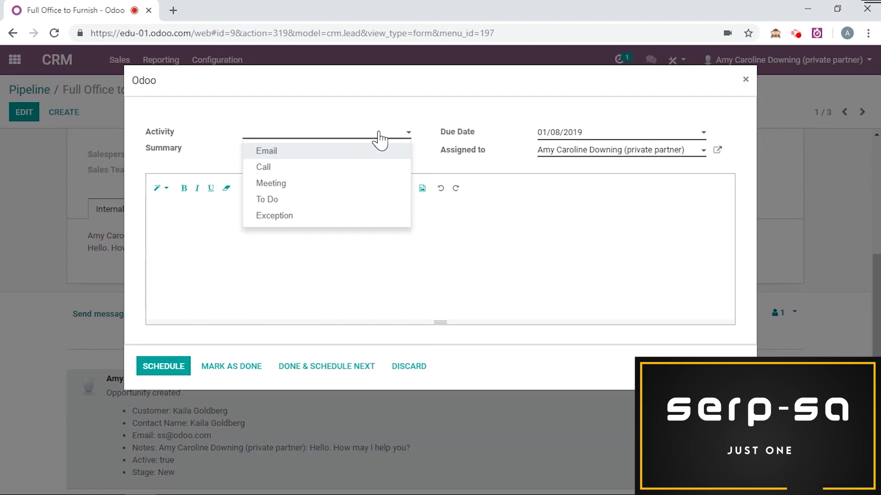
left_click(350, 168)
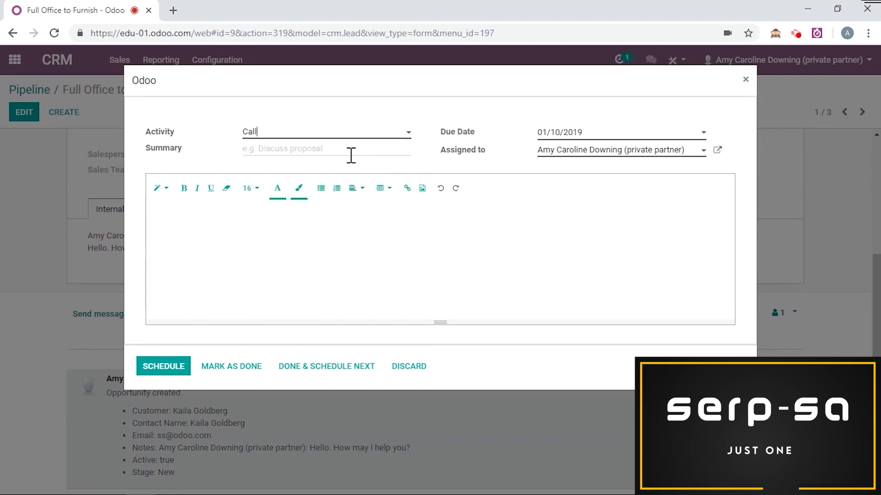
type("Follow-up")
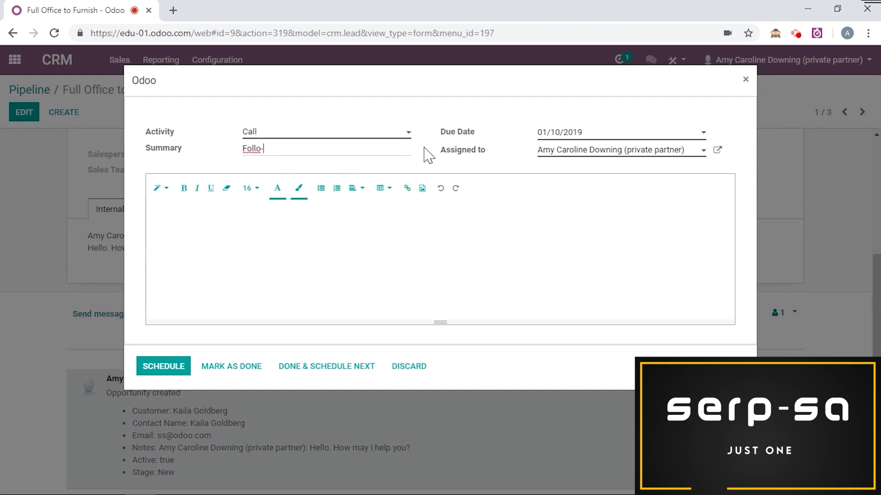
left_click(560, 132)
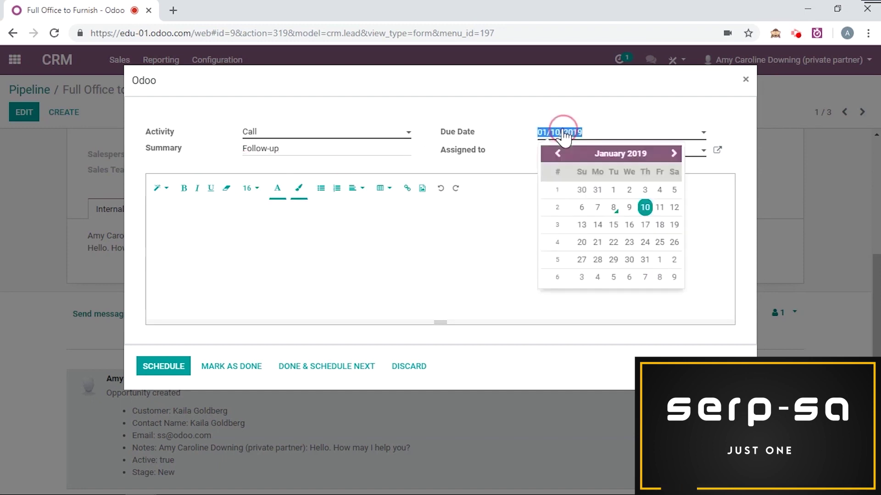
left_click(646, 225)
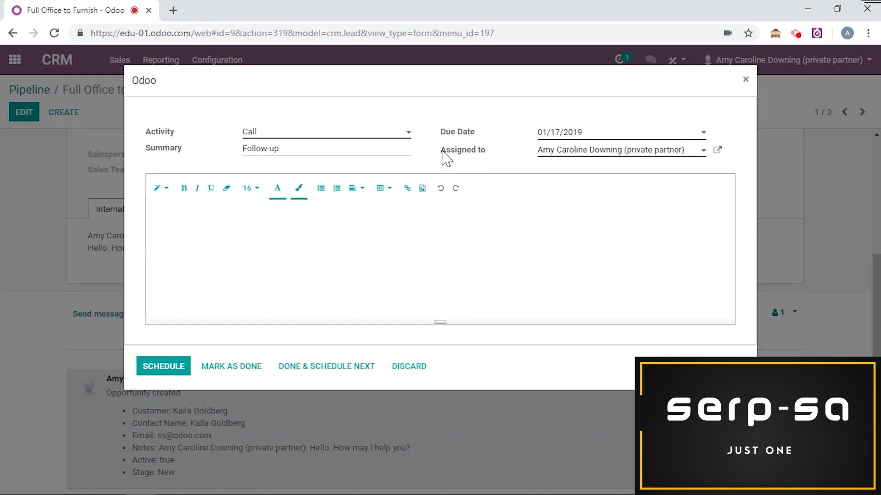
- Assign the call to a colleague, add the note "Please do this!" and schedule the activity
left_click(596, 151)
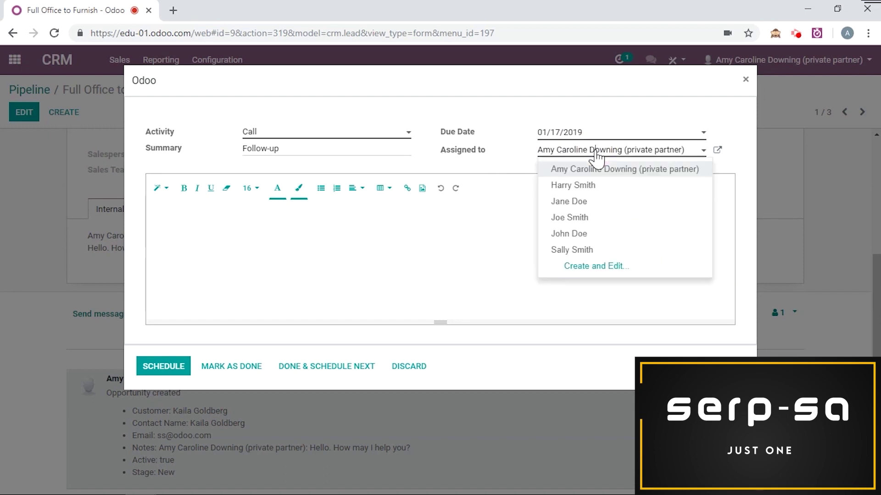
left_click(559, 220)
left_click(532, 225)
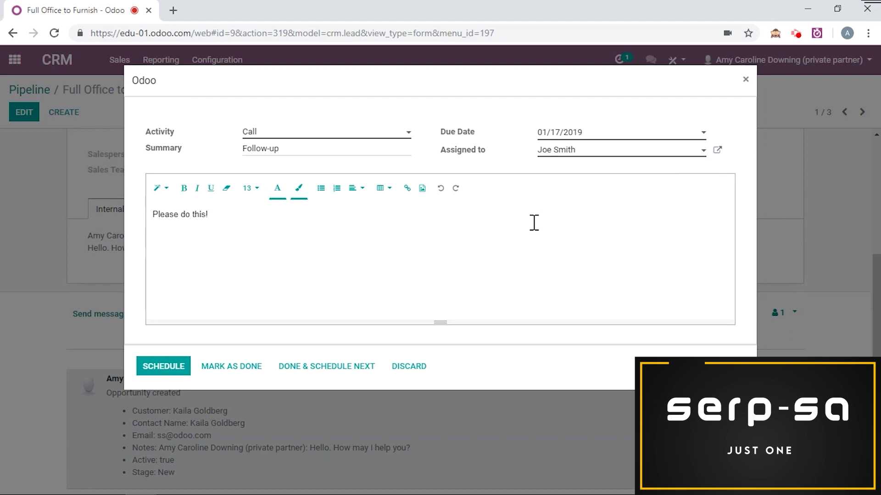
left_click(162, 365)
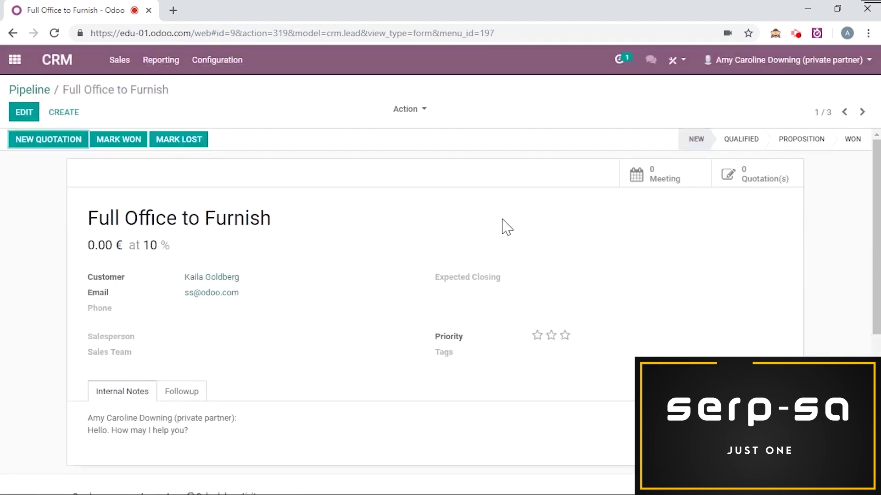
- Change the planned Follow-up call's due date to 01/22/2019 and save the activity
scroll(507, 227, "down", 5)
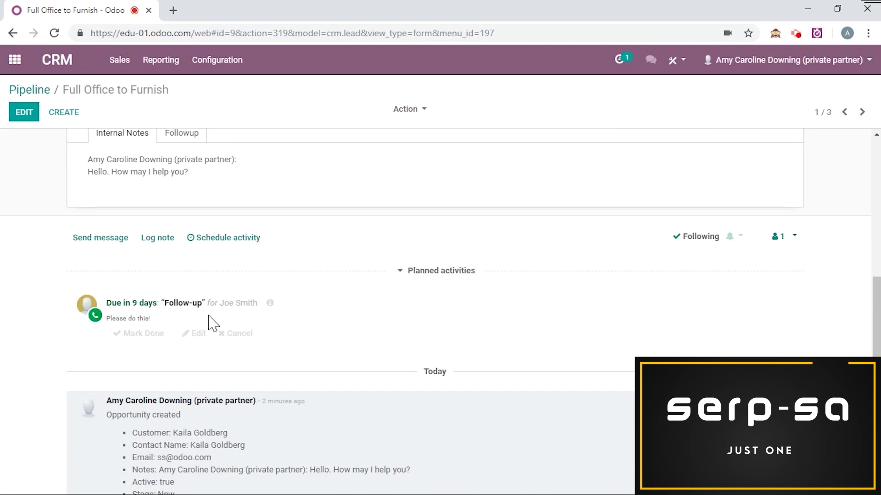
scroll(344, 284, "down", 1)
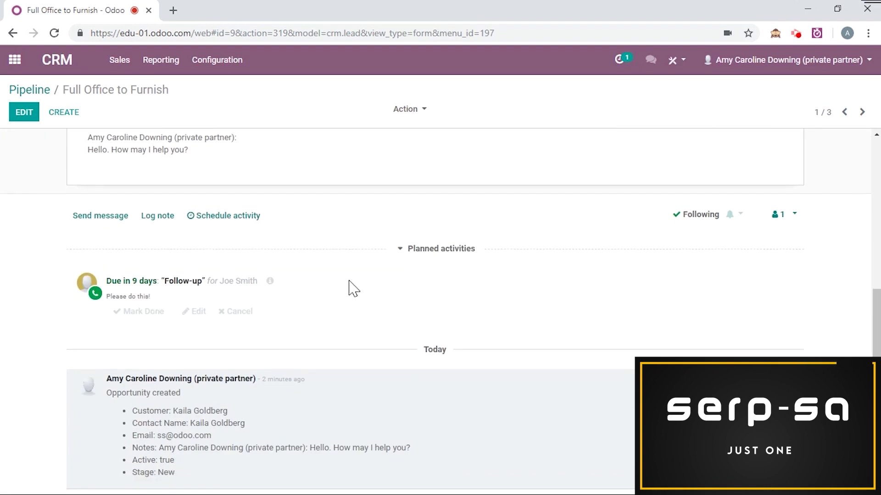
left_click(192, 312)
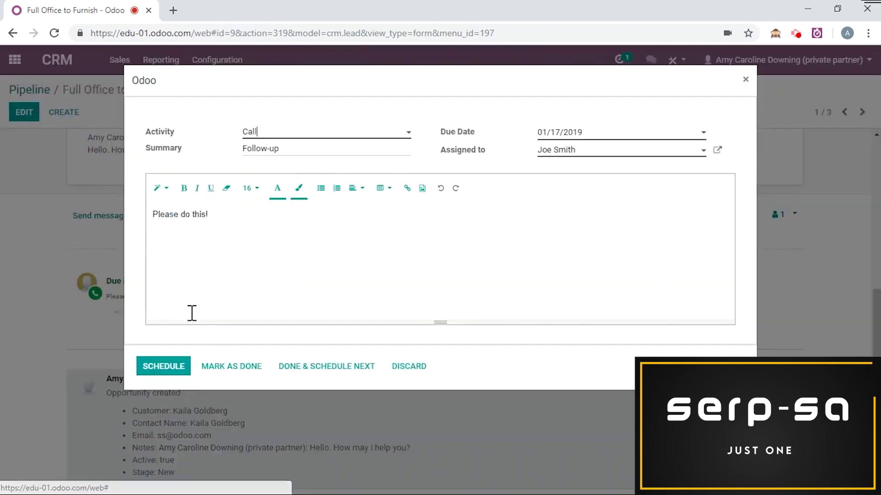
left_click(633, 134)
left_click(613, 243)
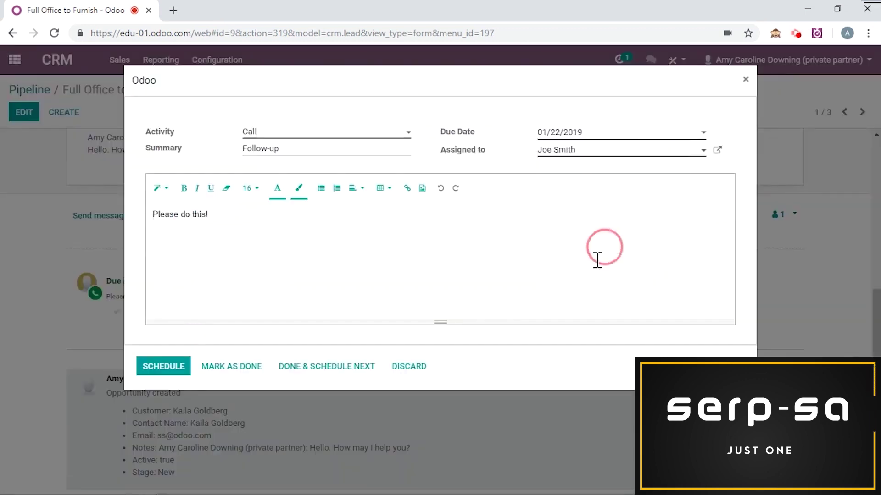
left_click(158, 369)
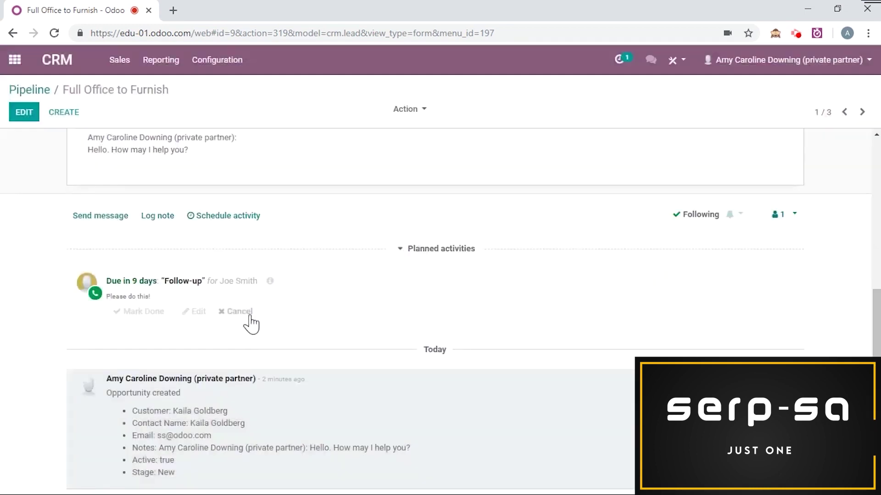
scroll(537, 295, "up", 6)
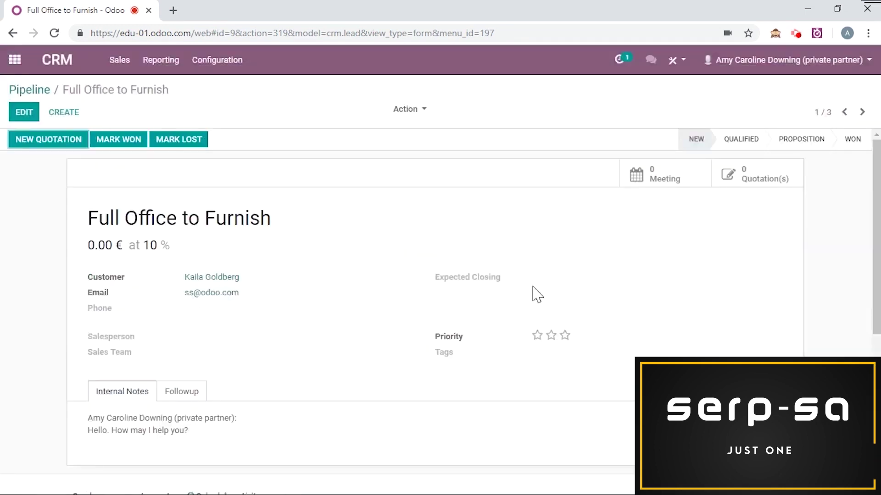
scroll(537, 294, "down", 6)
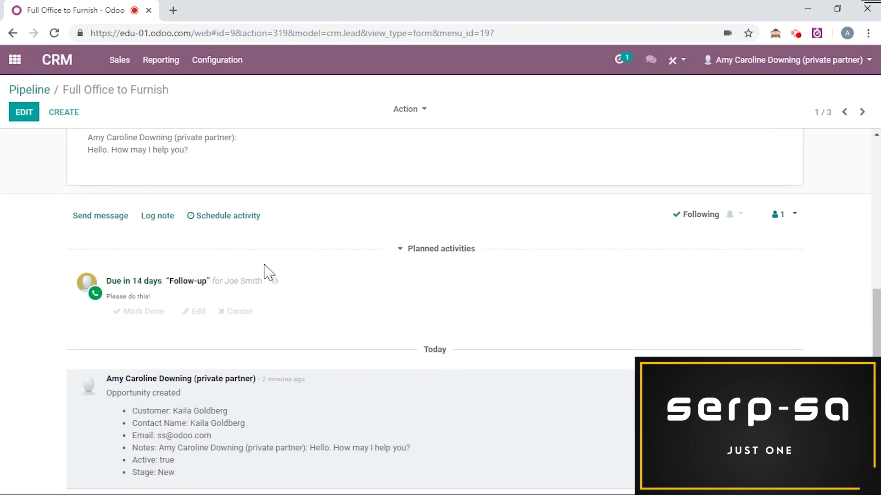
- Mark the Follow-up call as done using the schedule-next option without feedback, and discard the new activity form
left_click(143, 313)
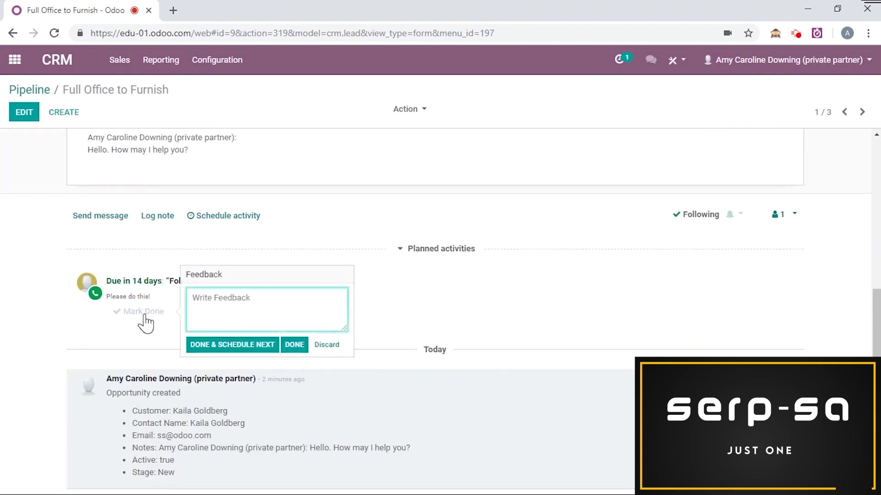
left_click(337, 347)
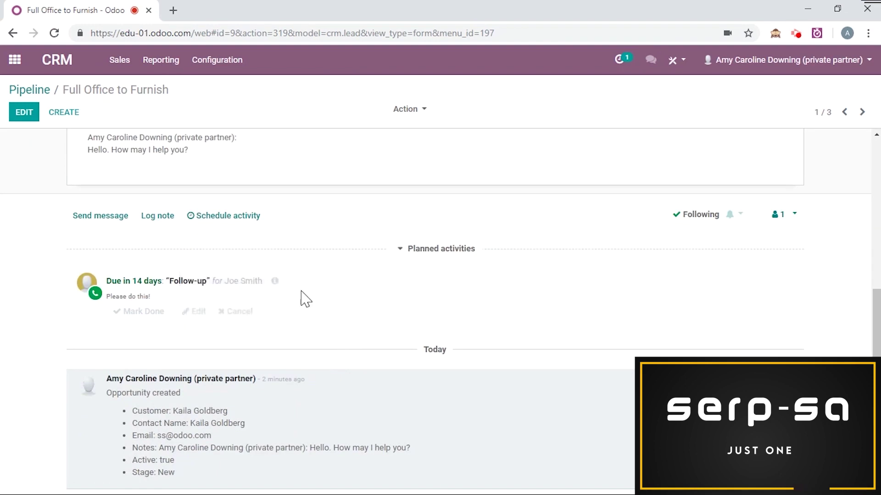
left_click(164, 314)
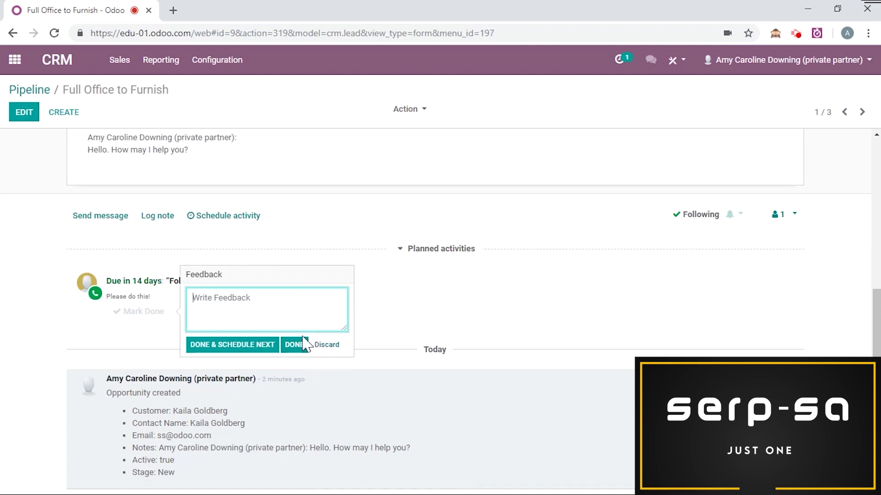
left_click(209, 349)
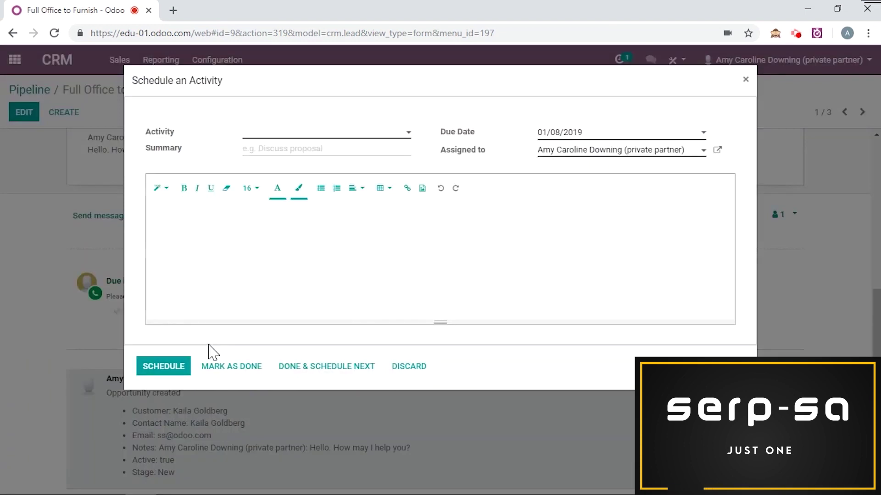
left_click(418, 366)
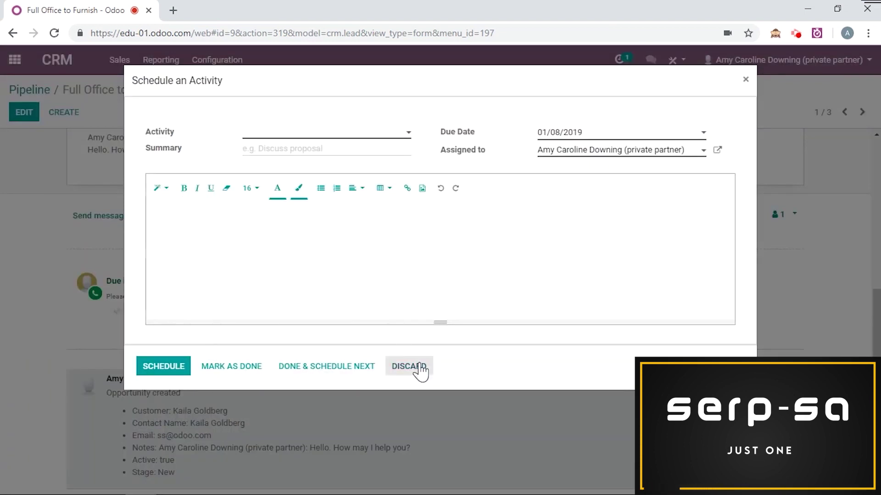
scroll(206, 362, "down", 5)
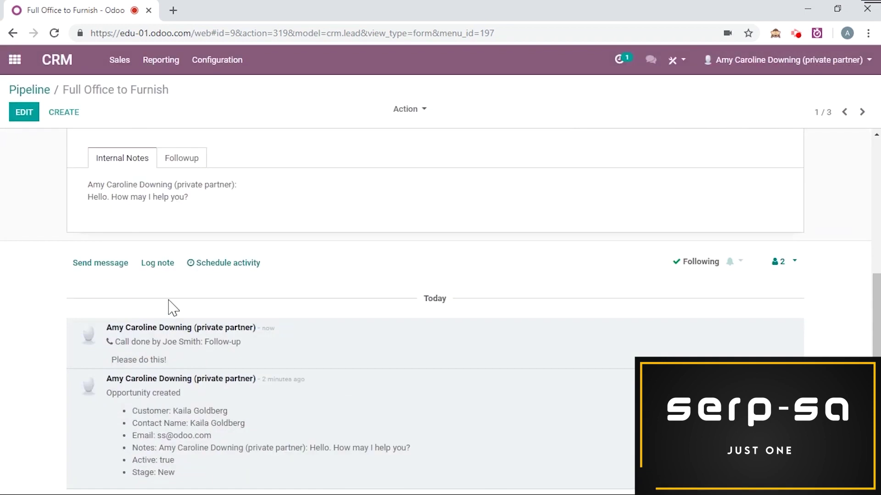
- Open the sale order activities due today and review the planned activities on the Belighted sales order
scroll(330, 172, "up", 5)
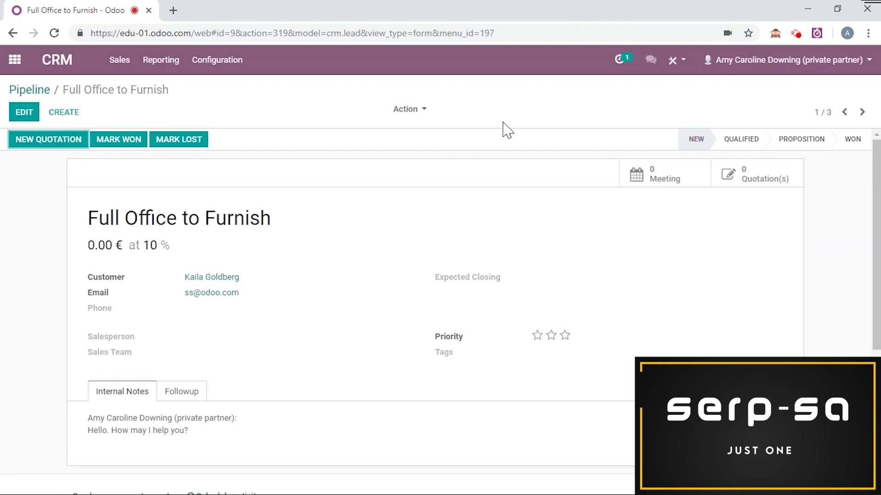
left_click(633, 60)
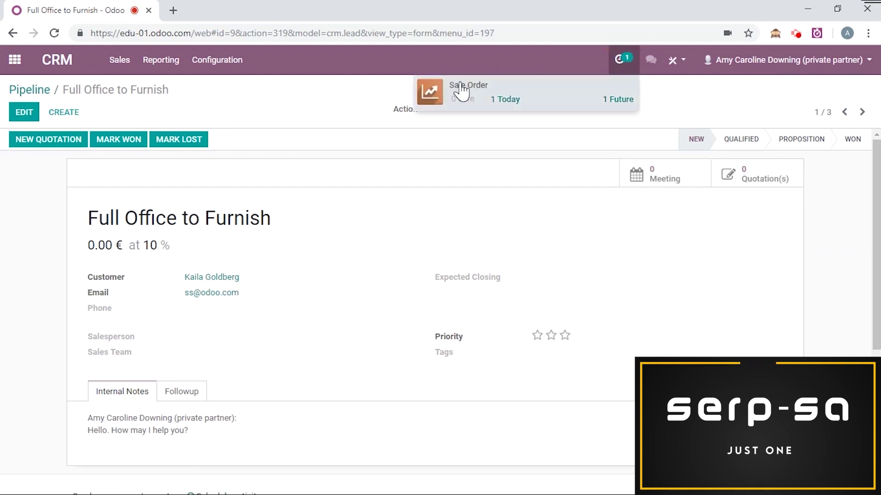
left_click(508, 101)
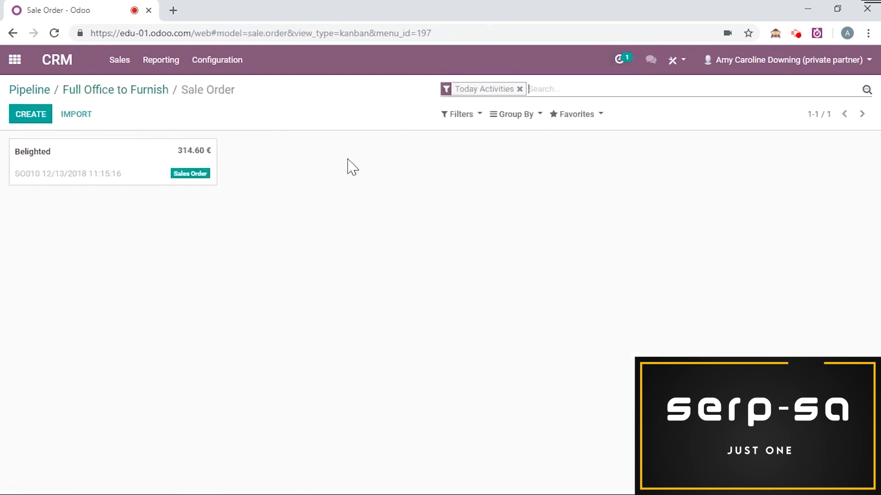
left_click(519, 89)
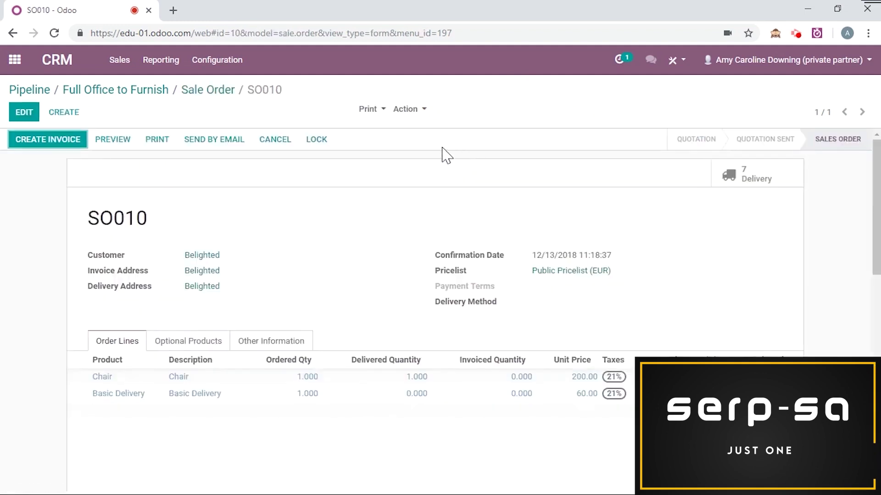
scroll(455, 158, "down", 10)
scroll(437, 177, "down", 1)
scroll(540, 282, "up", 1)
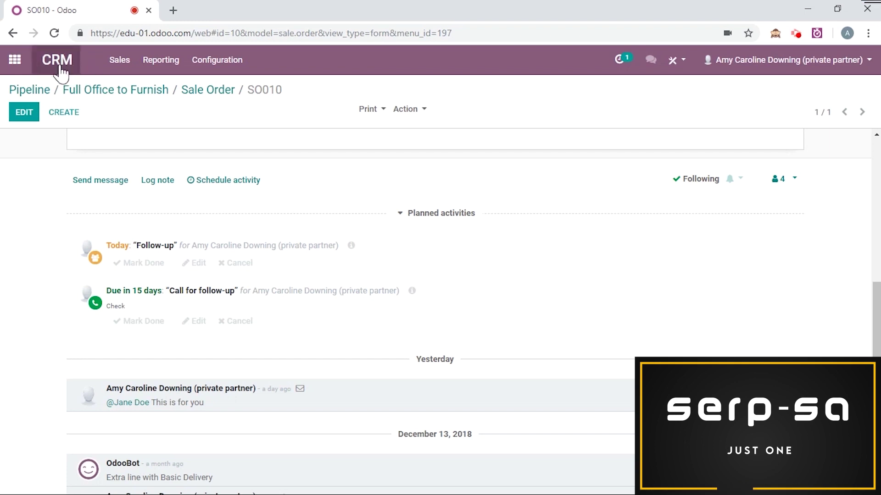
- Create and save a new CRM activity type named "Rewrite"
left_click(239, 69)
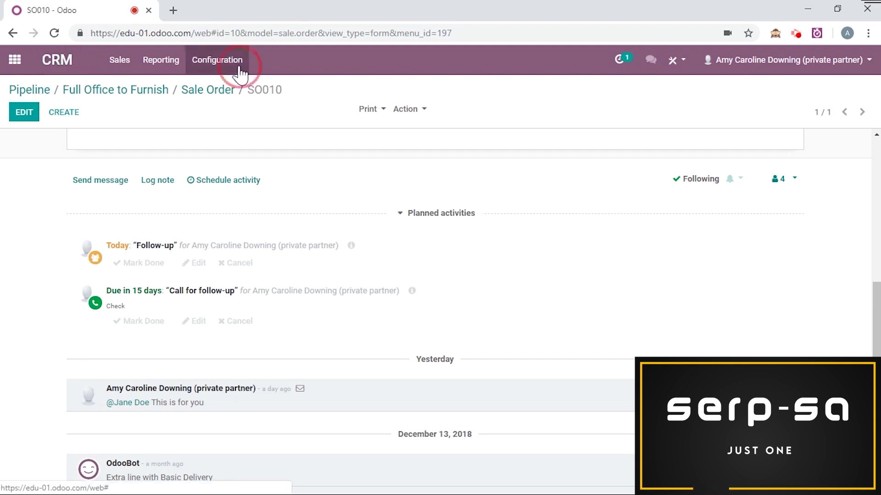
left_click(256, 121)
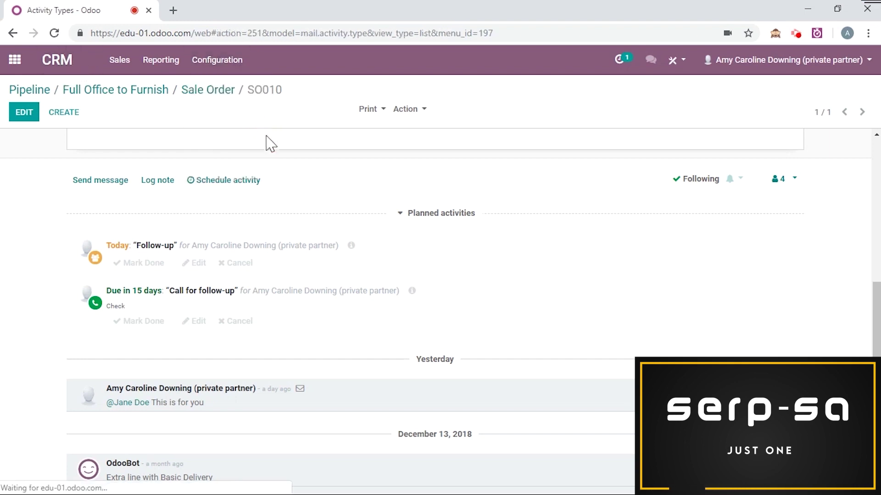
left_click(31, 118)
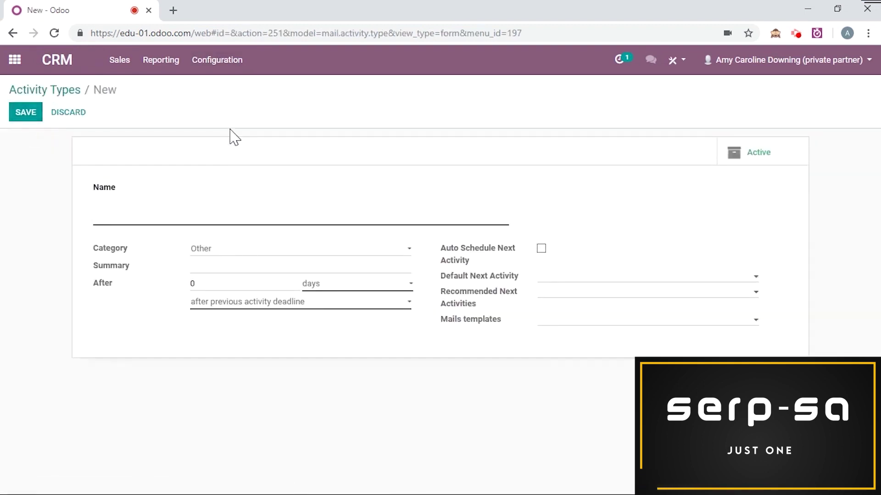
type("Rewrite")
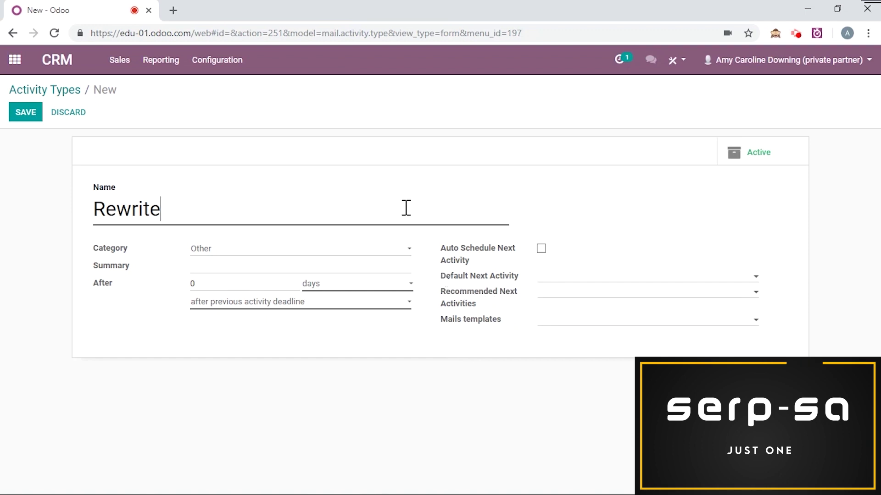
left_click(26, 113)
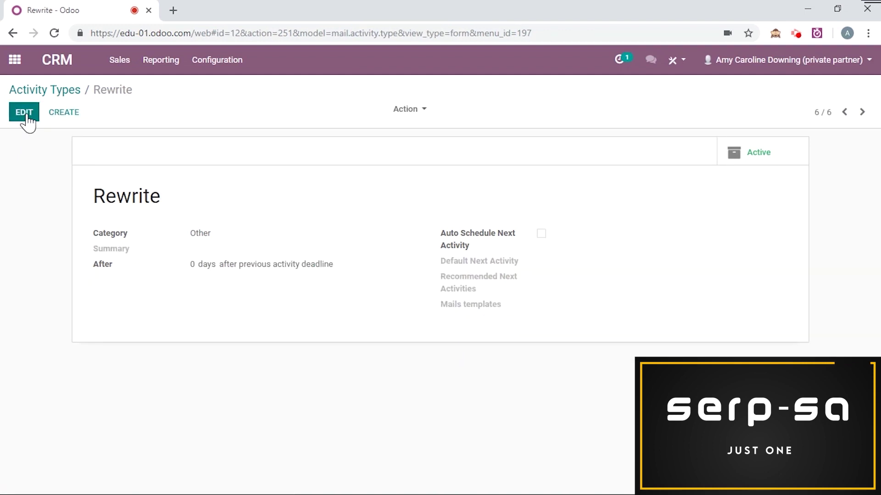
- Switch to the Project app and open the task "Contract - Full Supply - JS & Co." in the Client Contracts project
left_click(15, 64)
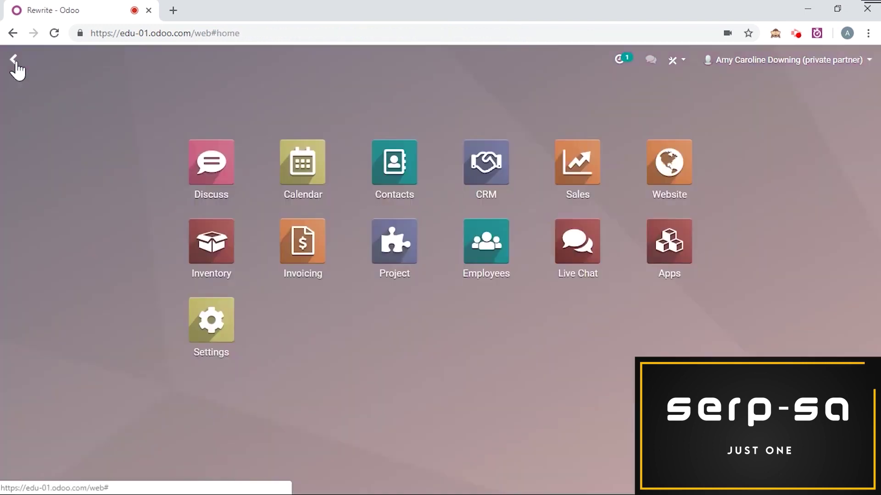
left_click(403, 264)
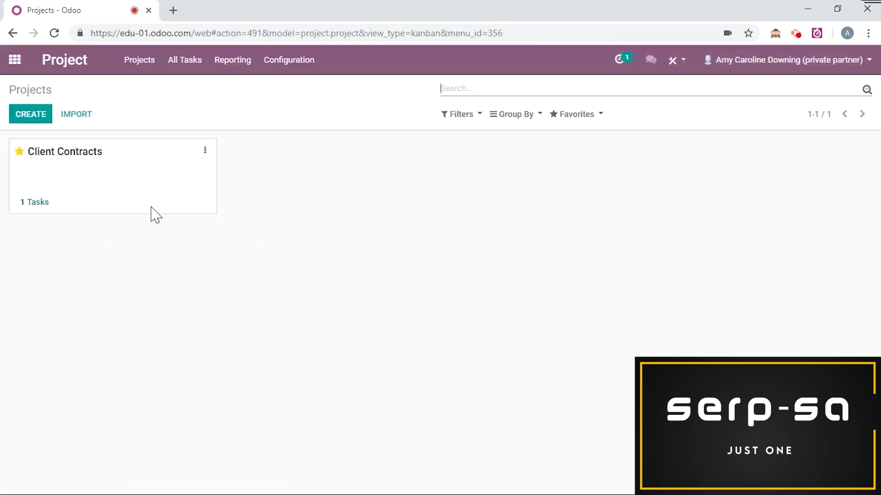
left_click(122, 165)
left_click(101, 205)
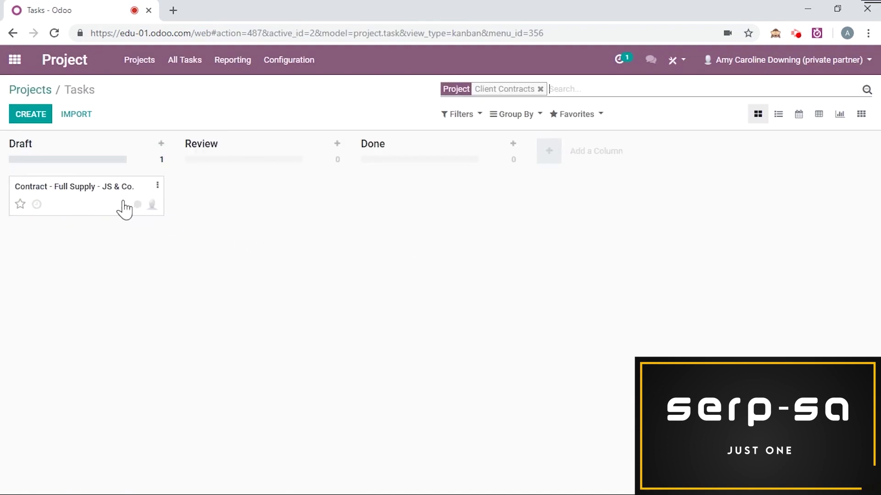
left_click(98, 207)
- Schedule a Rewrite activity on the contract task with the summary "for client", keeping the default due date
scroll(409, 190, "down", 2)
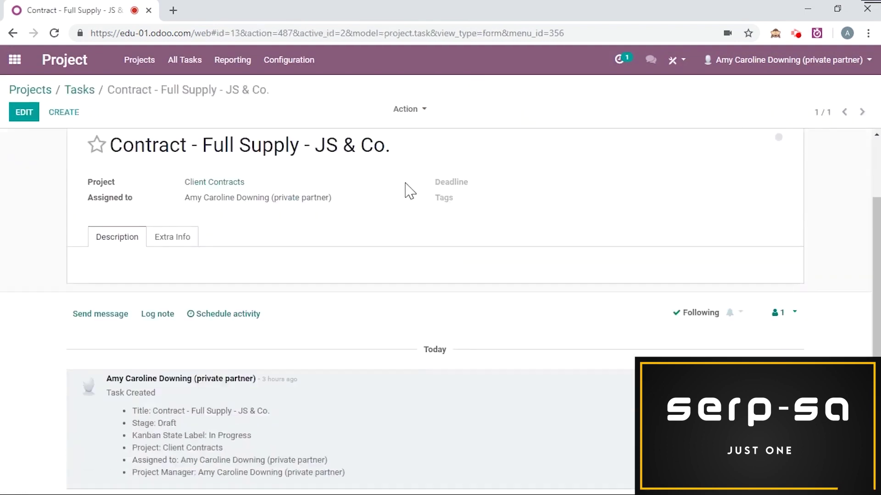
left_click(250, 315)
left_click(279, 134)
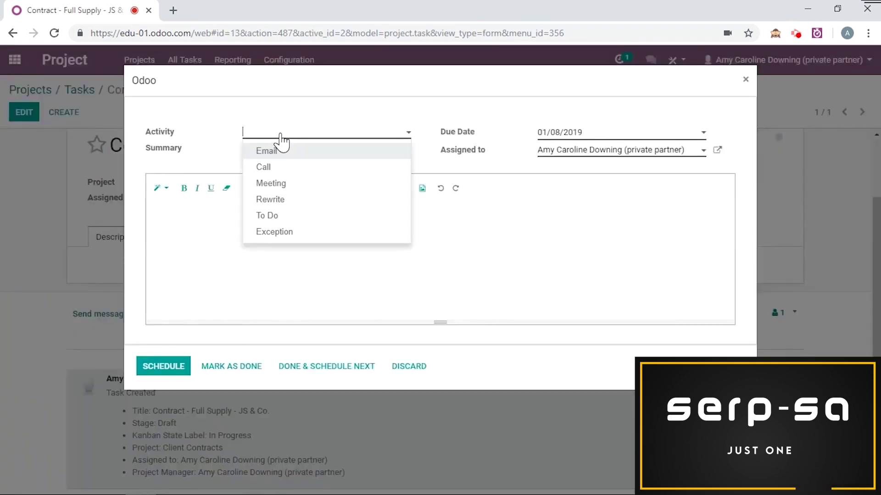
left_click(270, 199)
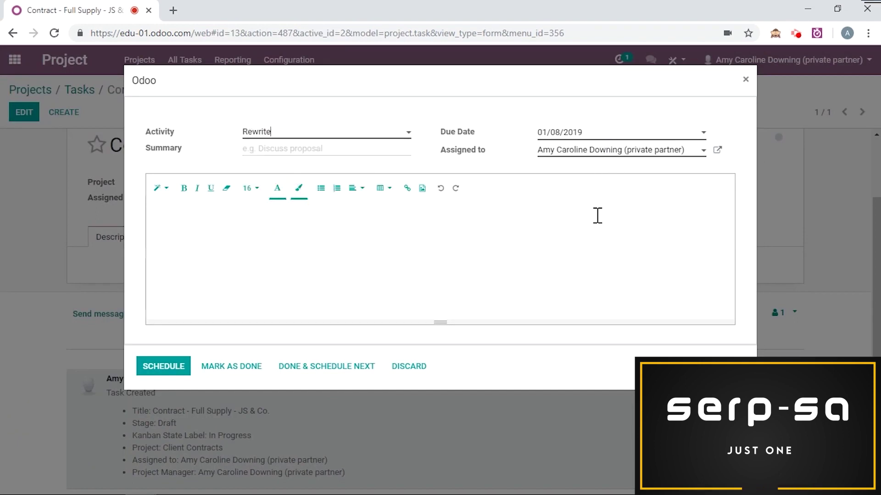
left_click(402, 153)
type("for client")
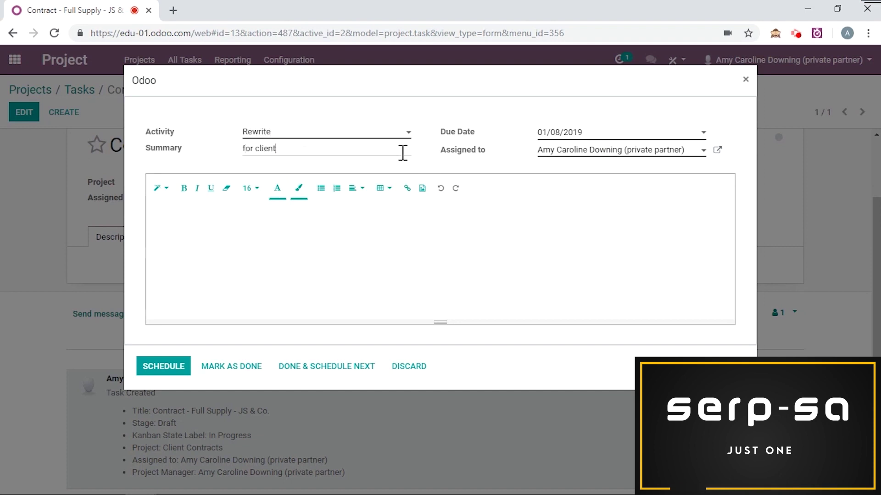
left_click(163, 366)
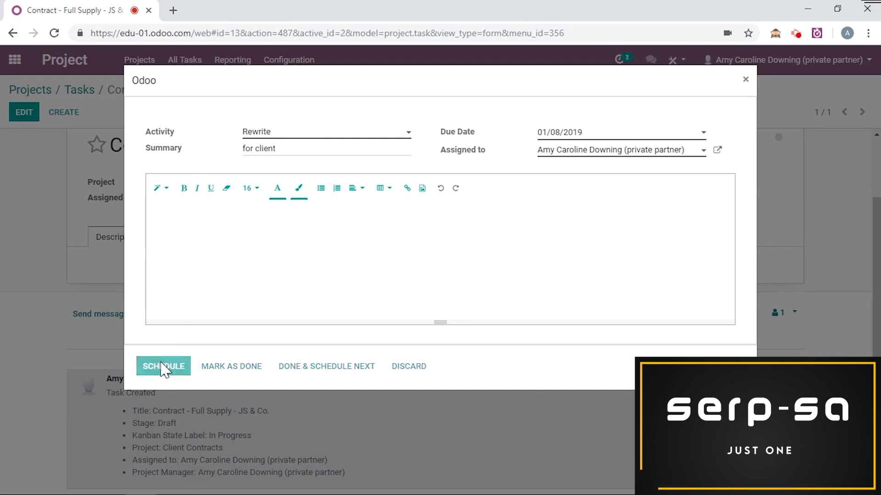
- Mark the planned "for client" activity as done without feedback, using the schedule-next option
scroll(251, 228, "down", 3)
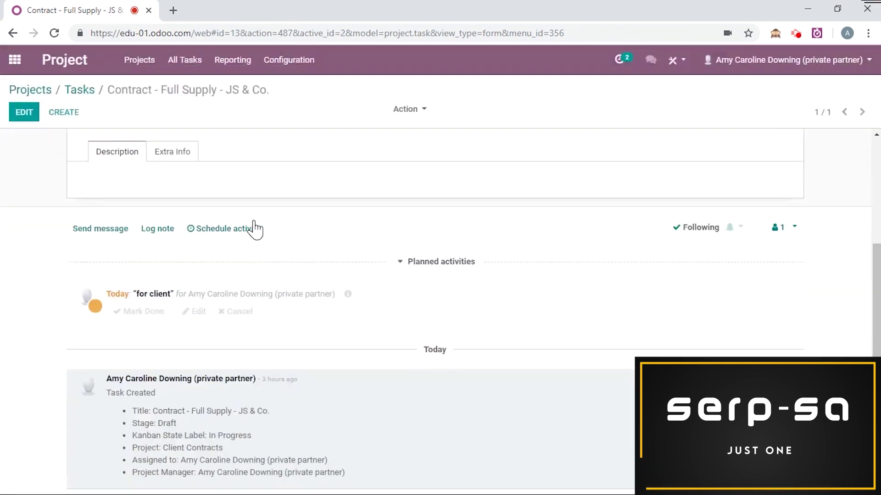
left_click(154, 316)
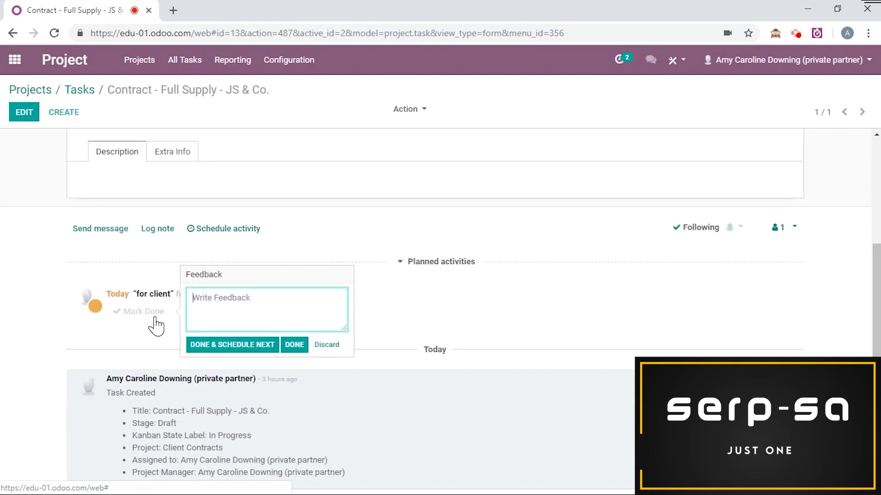
left_click(232, 344)
- Schedule the next activity as a Rewrite due 01/23/2019 with the summary "for client"
left_click(389, 136)
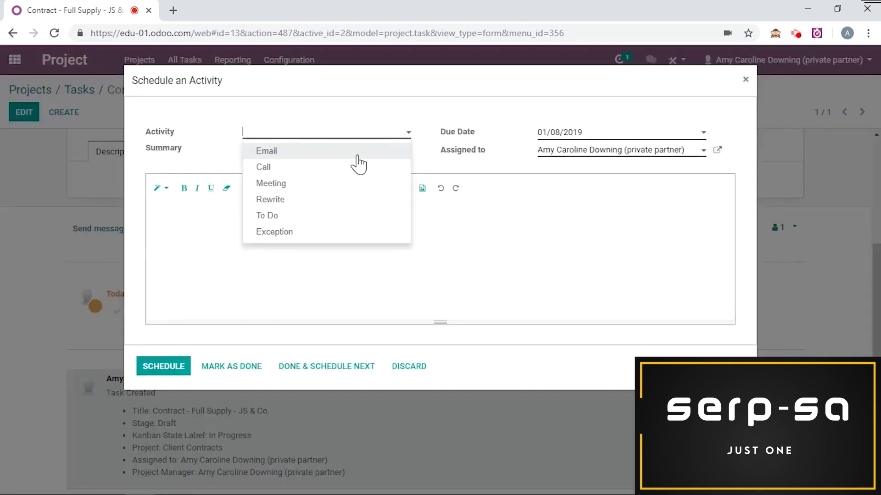
left_click(344, 201)
left_click(557, 134)
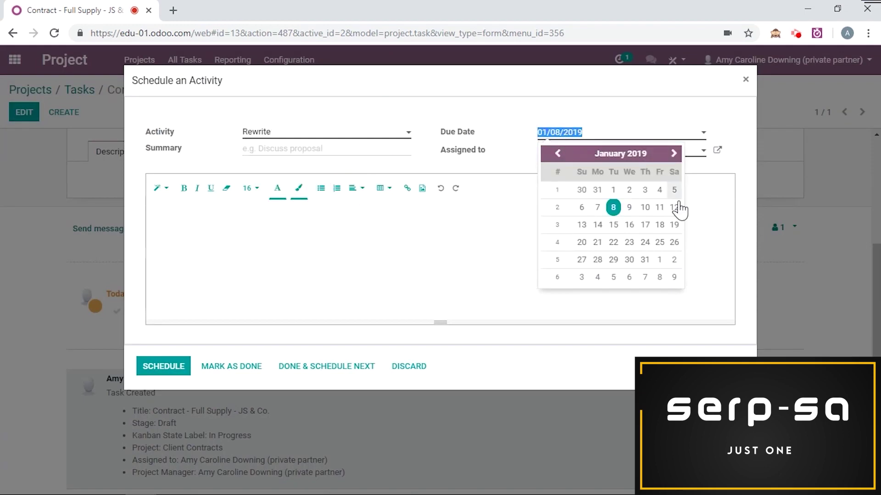
left_click(635, 245)
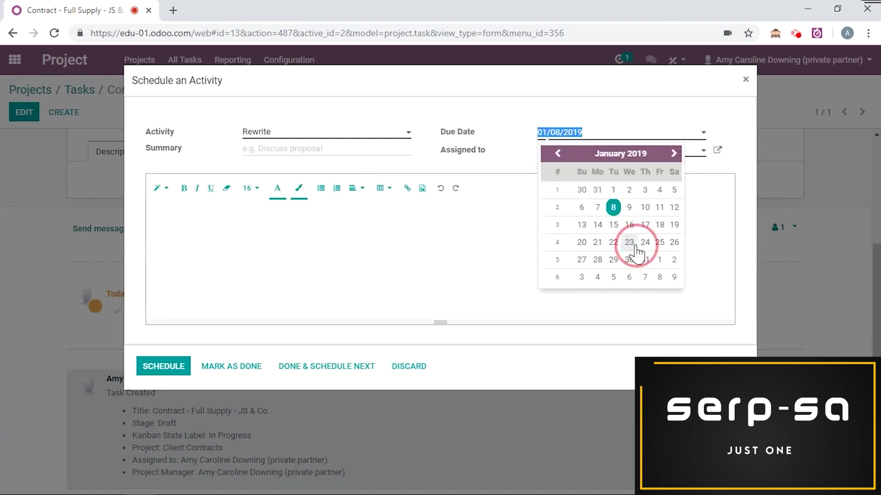
left_click(350, 155)
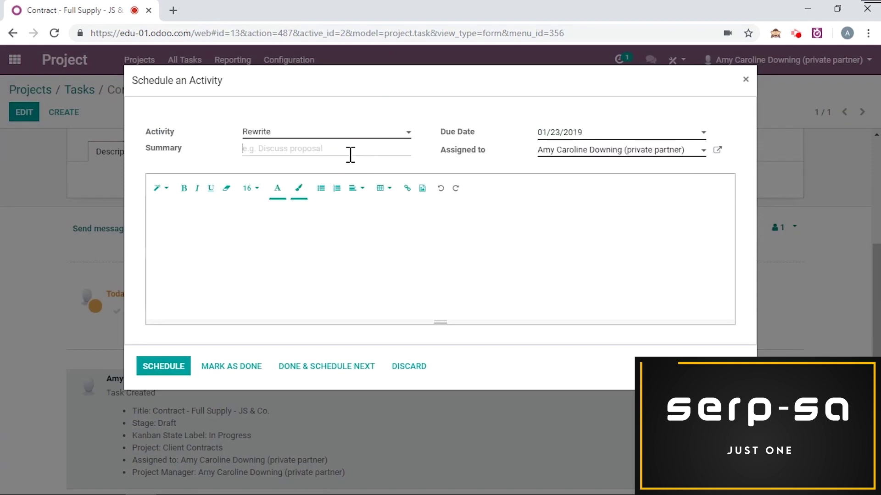
type("for client")
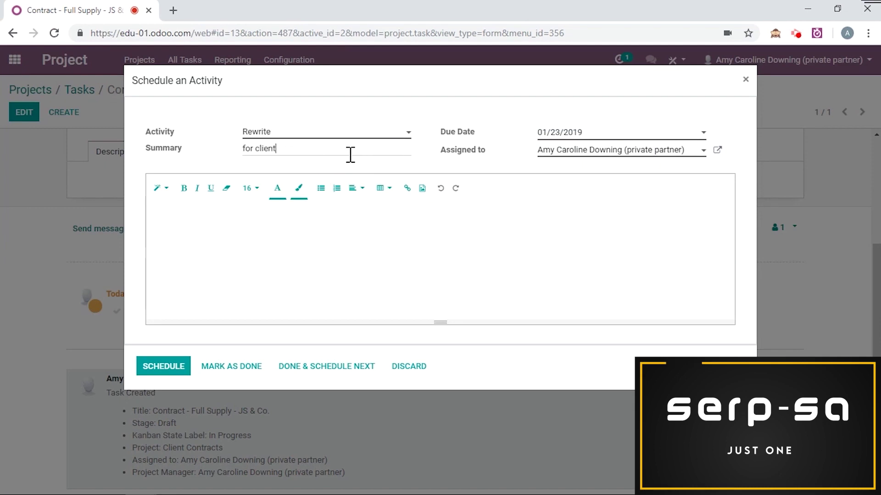
left_click(164, 366)
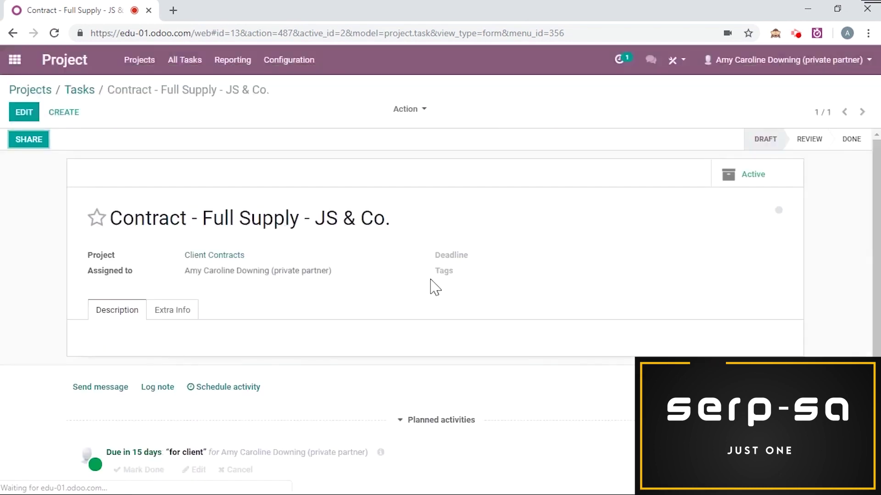
scroll(434, 284, "down", 5)
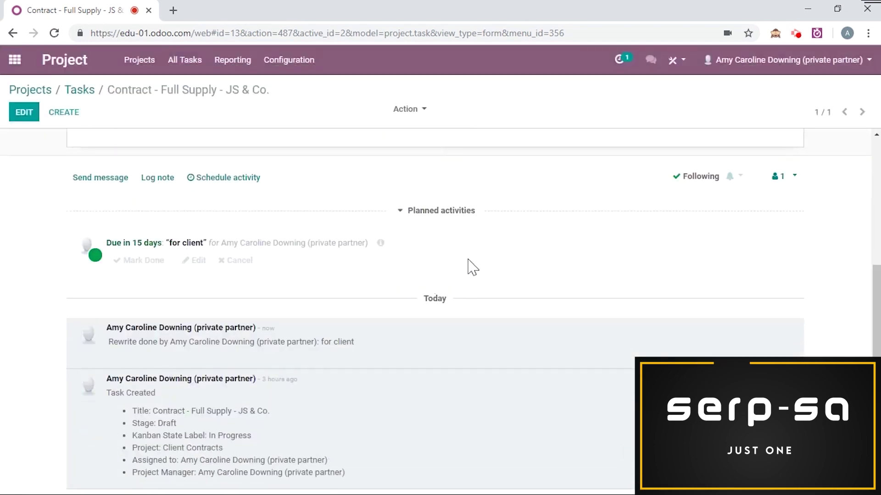